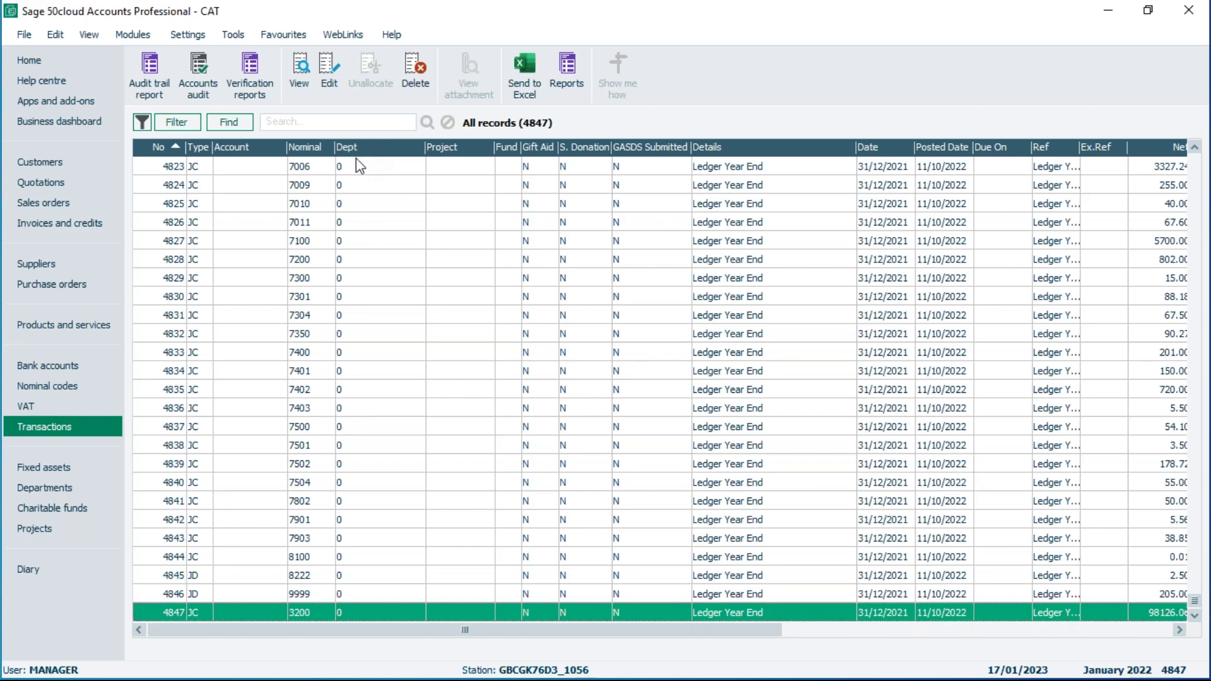
- Open the Clear Audit Trail period-end routine and accept closing all other open windows
click(232, 36)
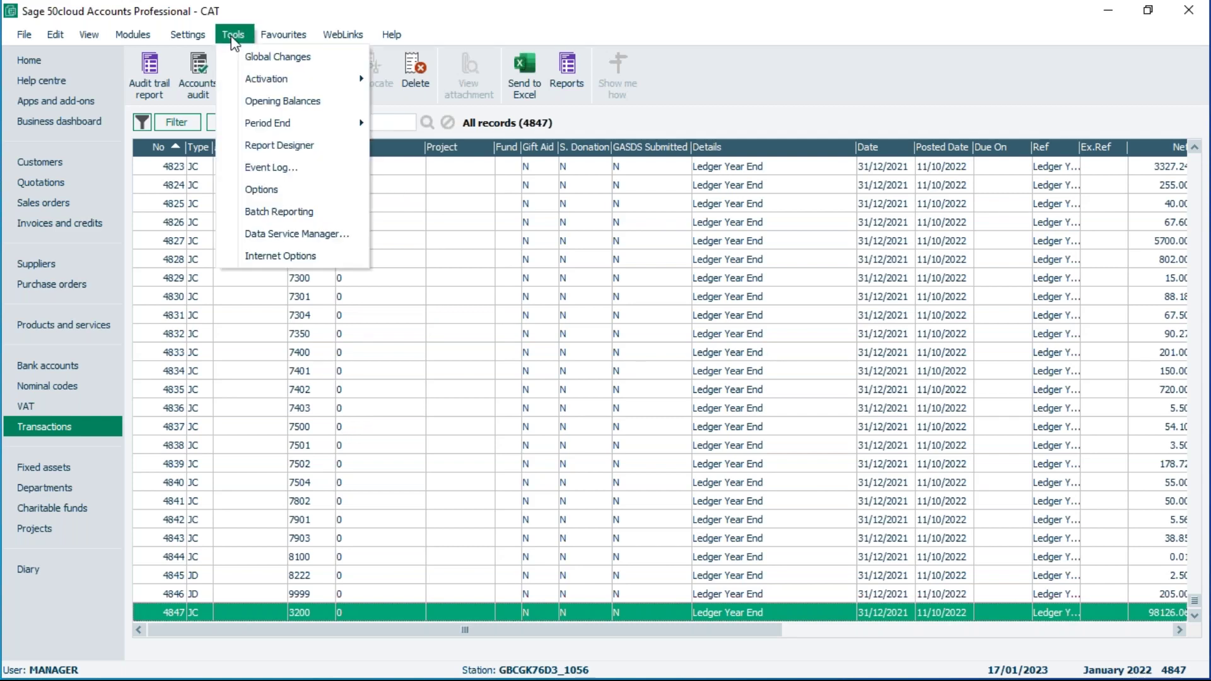
mouse_move(259, 126)
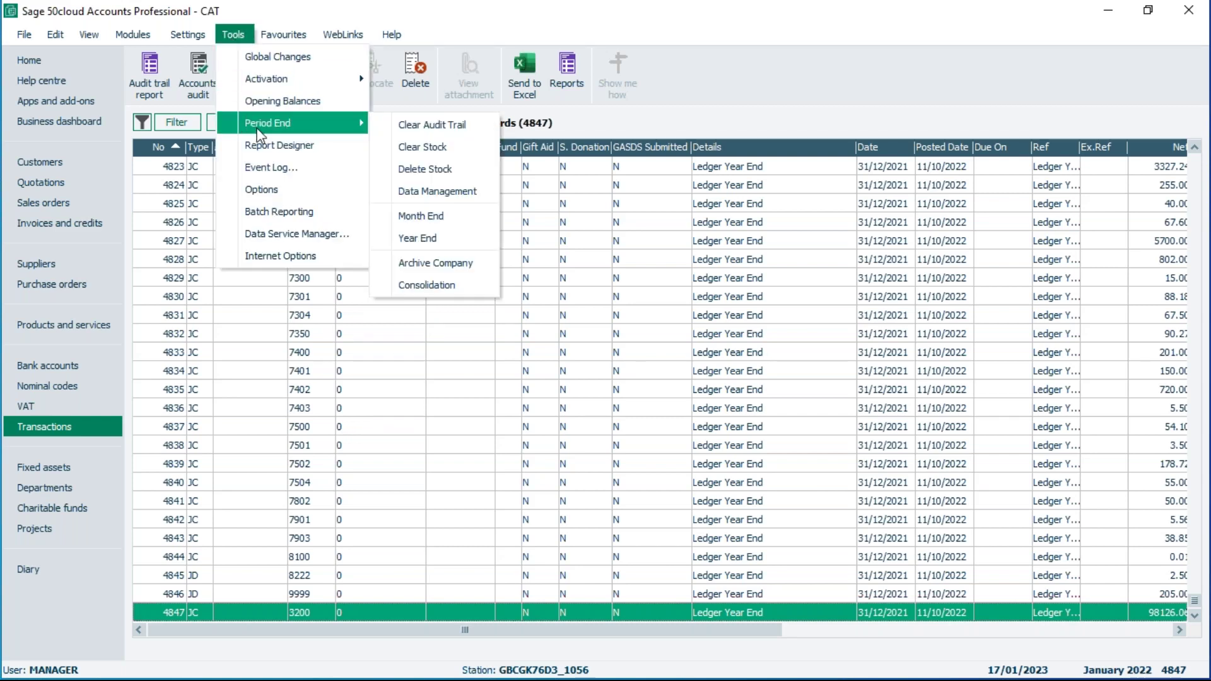
click(438, 126)
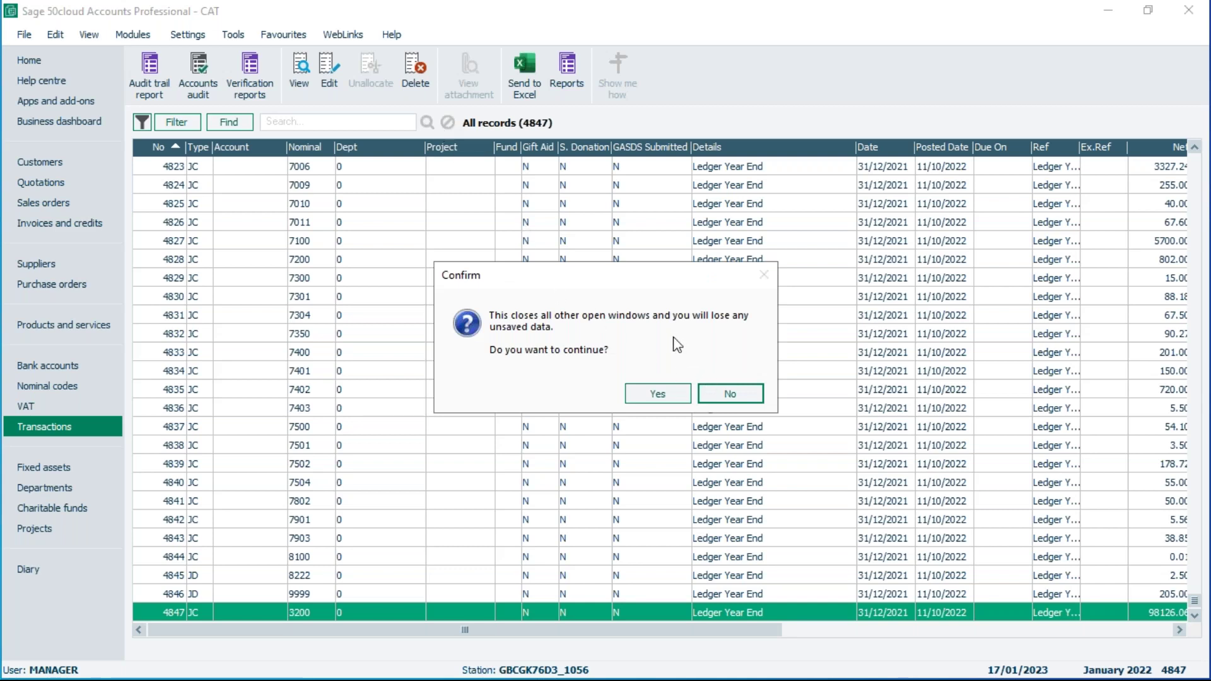
click(658, 392)
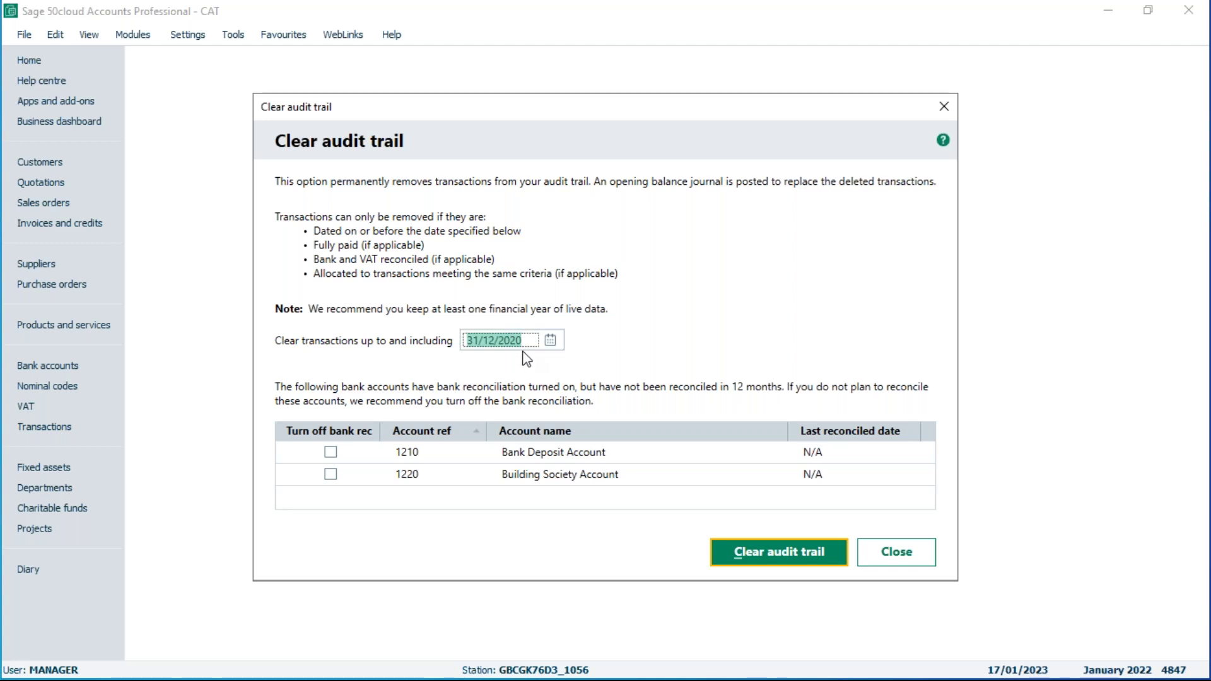
- Turn off bank reconciliation for accounts 1210 and 1220 and start clearing the audit trail up to and including 31/12/2020
click(527, 341)
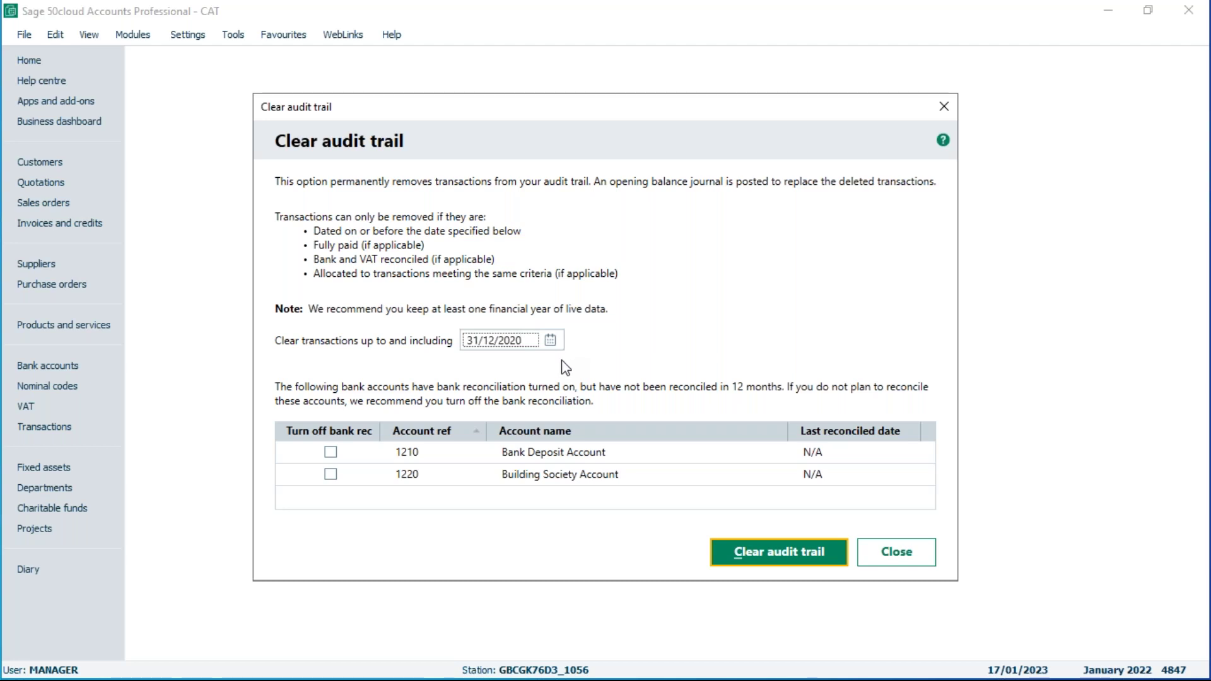
click(335, 455)
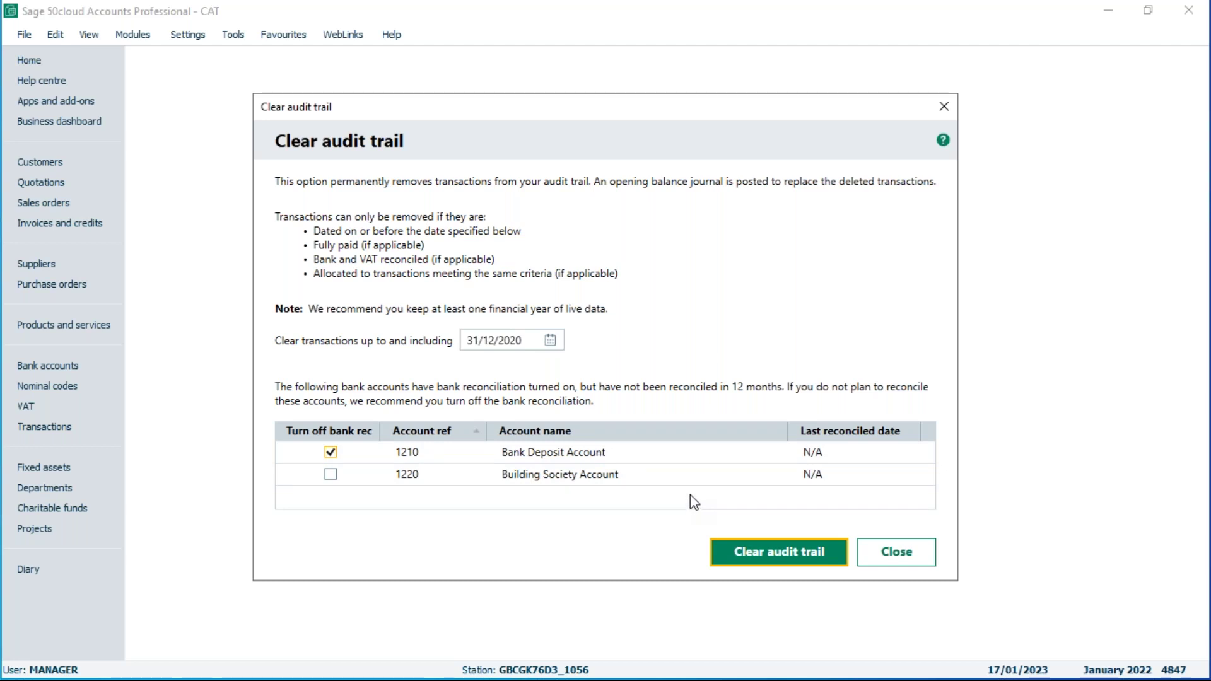
click(331, 476)
click(778, 553)
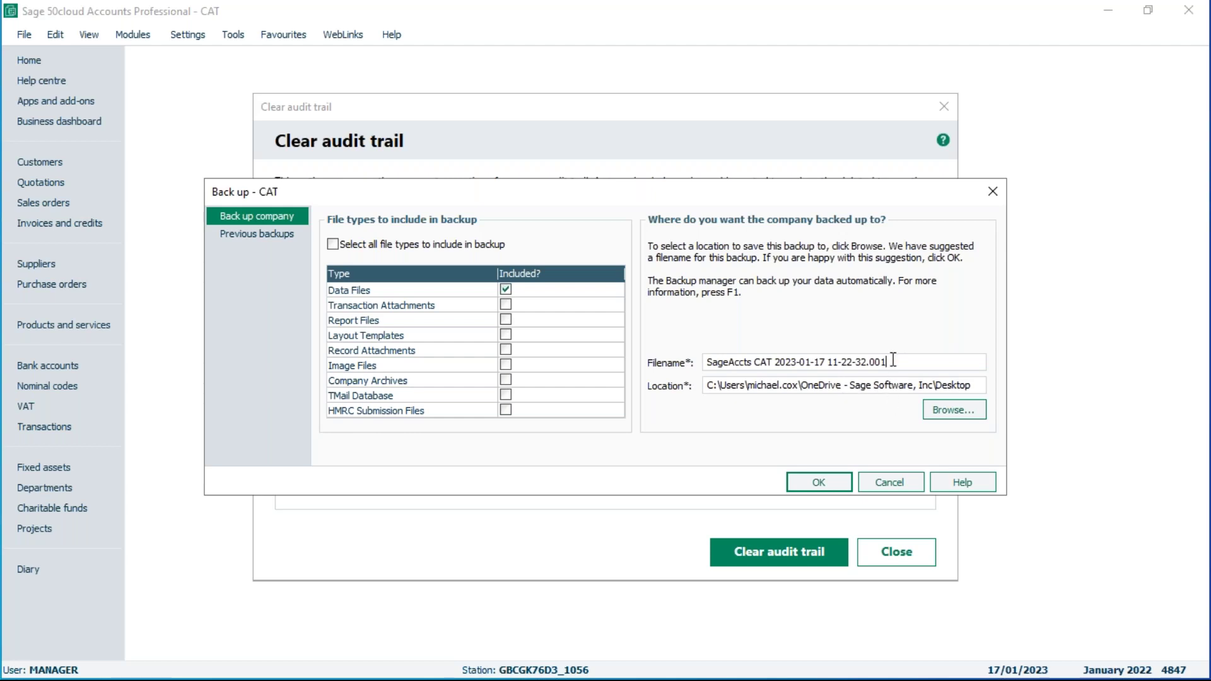
- Name the backup file Pre-cat-17012023 and start backing up the company's data files
drag(893, 361, 662, 361)
text(Pre)
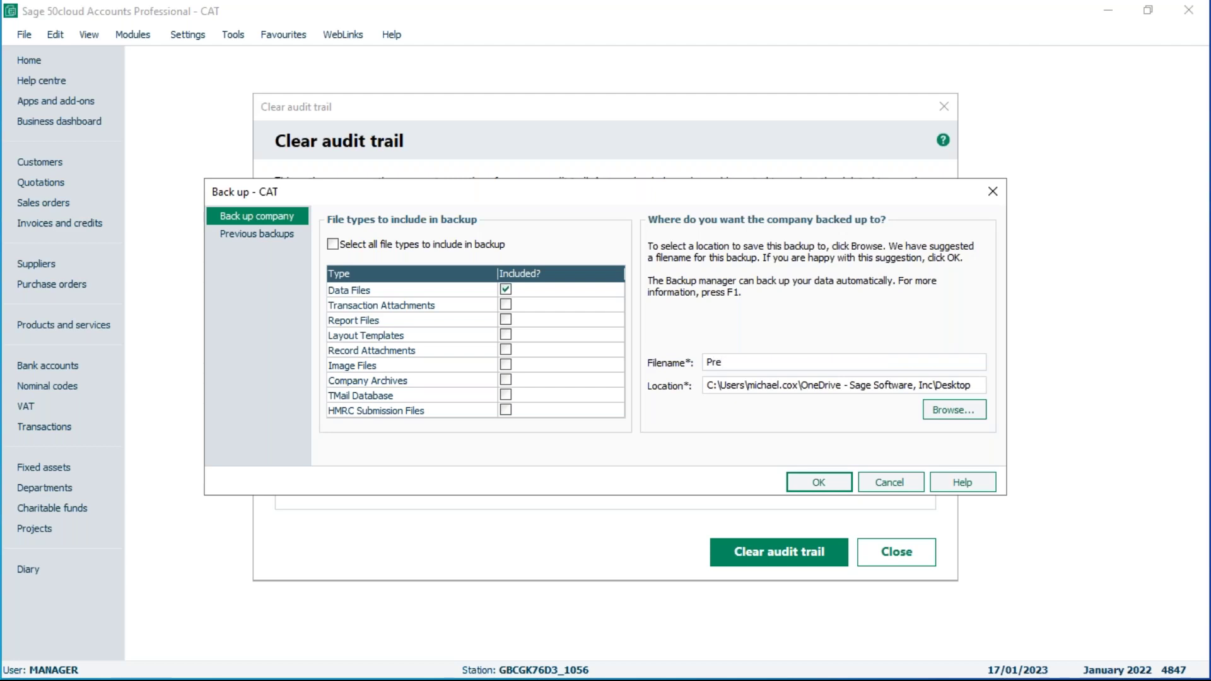
text(-cat)
text(-17012023)
click(820, 484)
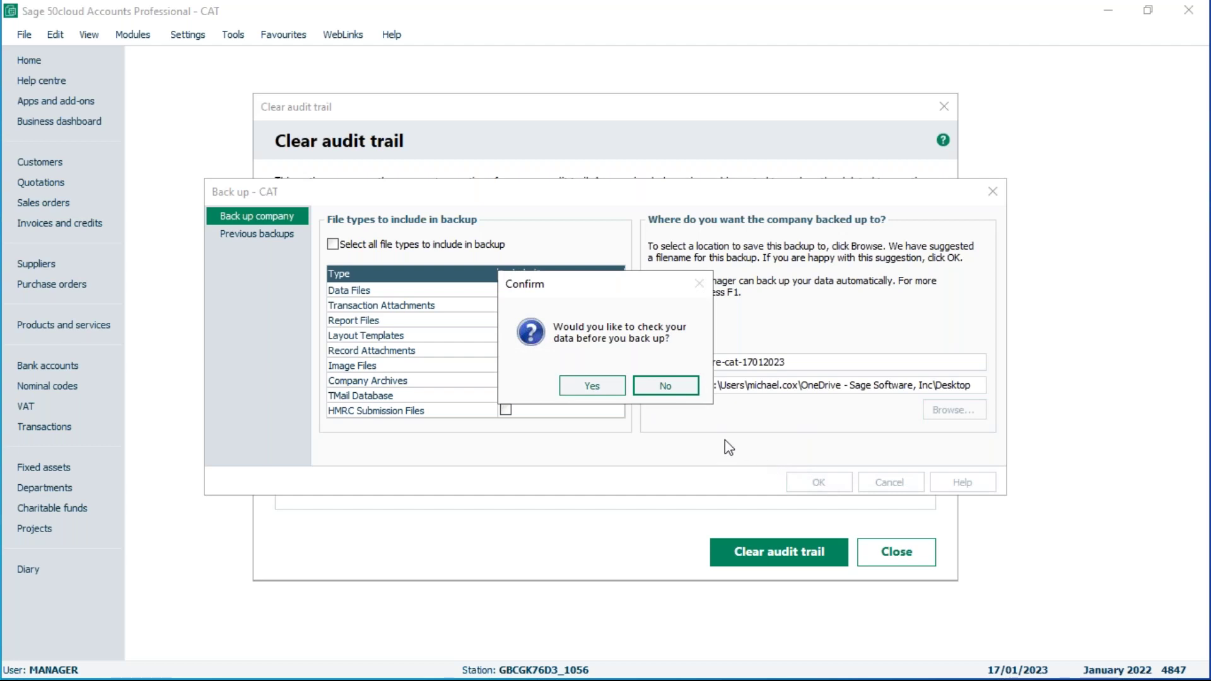
- Run the data check before the backup, close its problems report and complete the backup
click(593, 386)
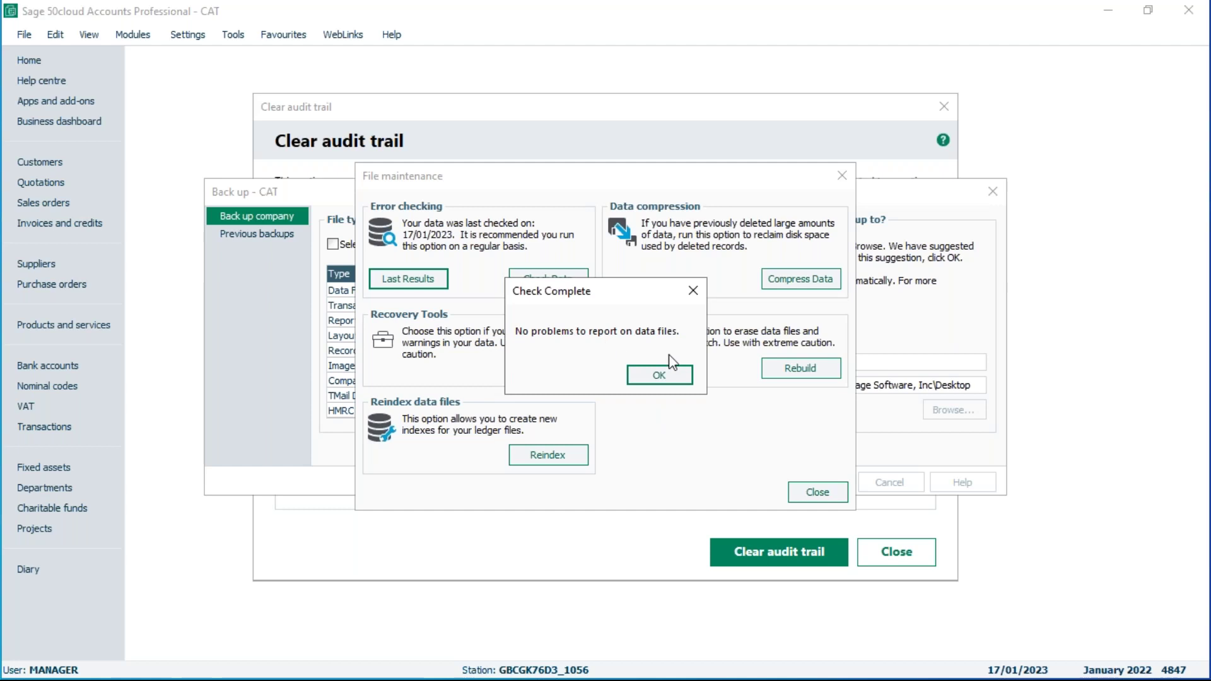
click(664, 374)
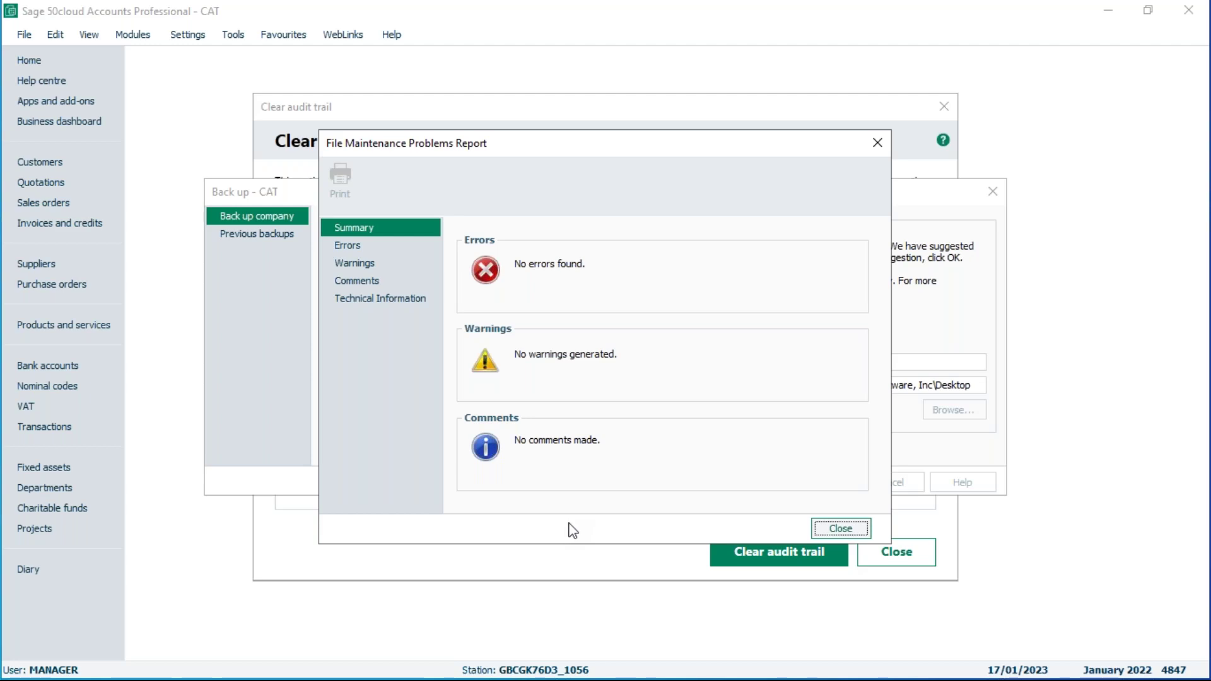
click(839, 528)
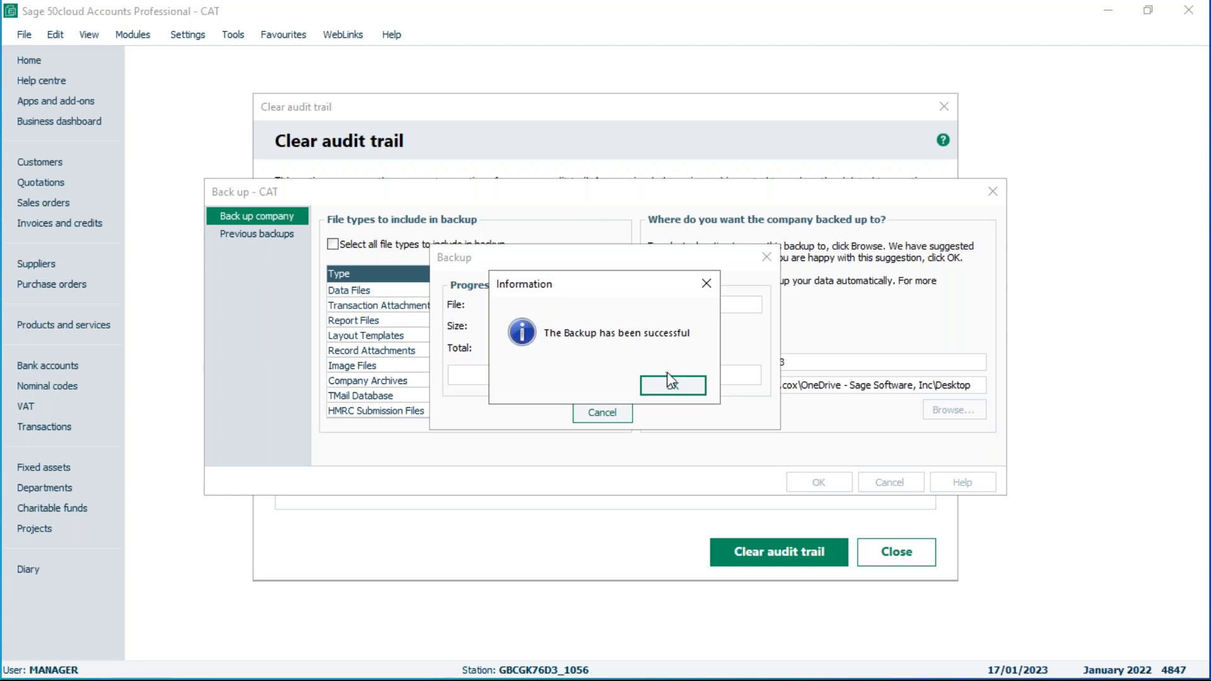
click(673, 387)
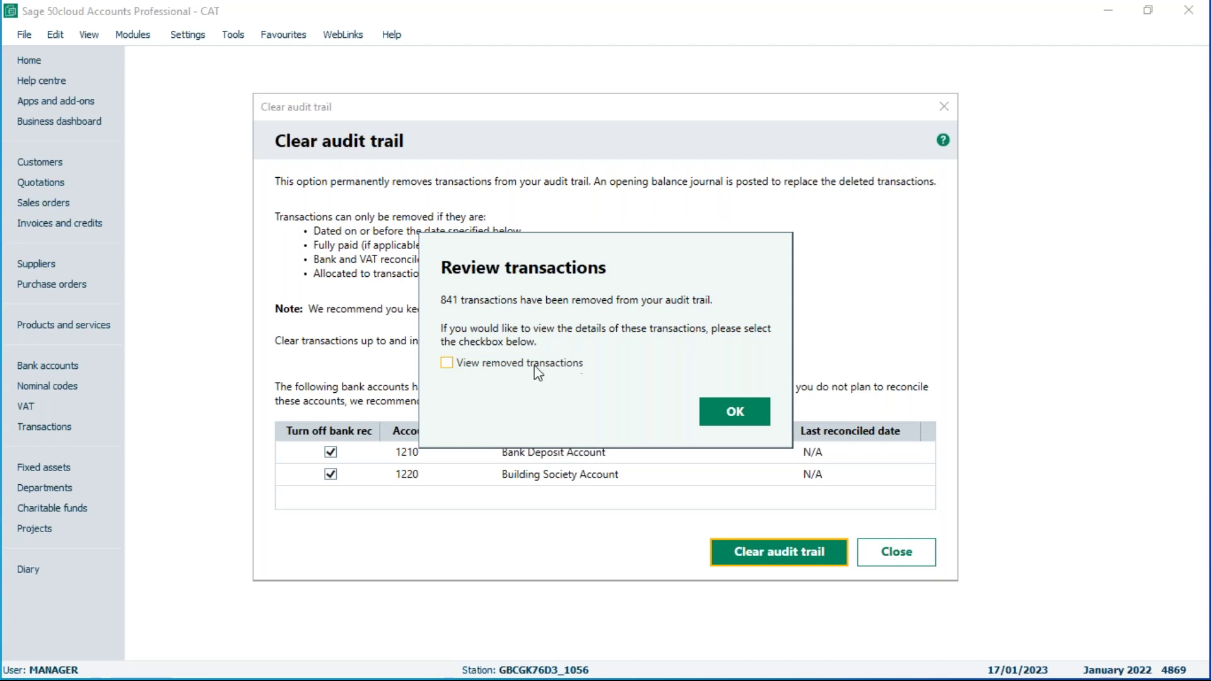
- View the report of removed transactions and export it as a PDF named cleared-transactions to the Desktop
click(447, 363)
click(738, 416)
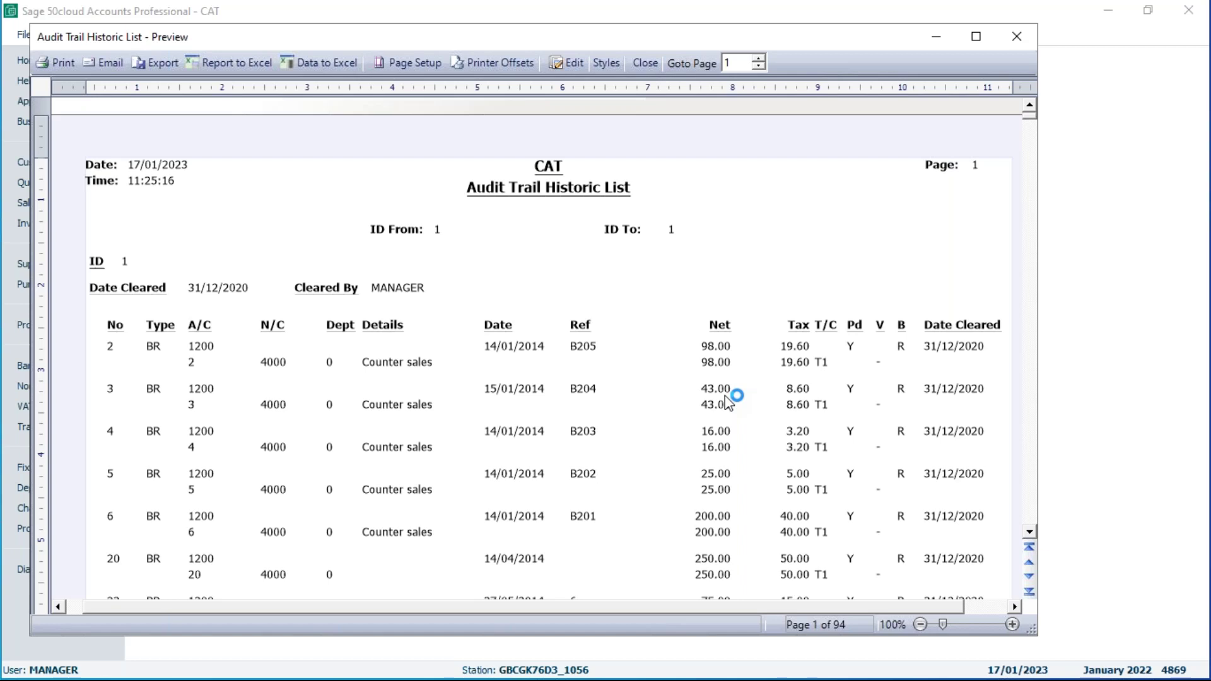
click(158, 63)
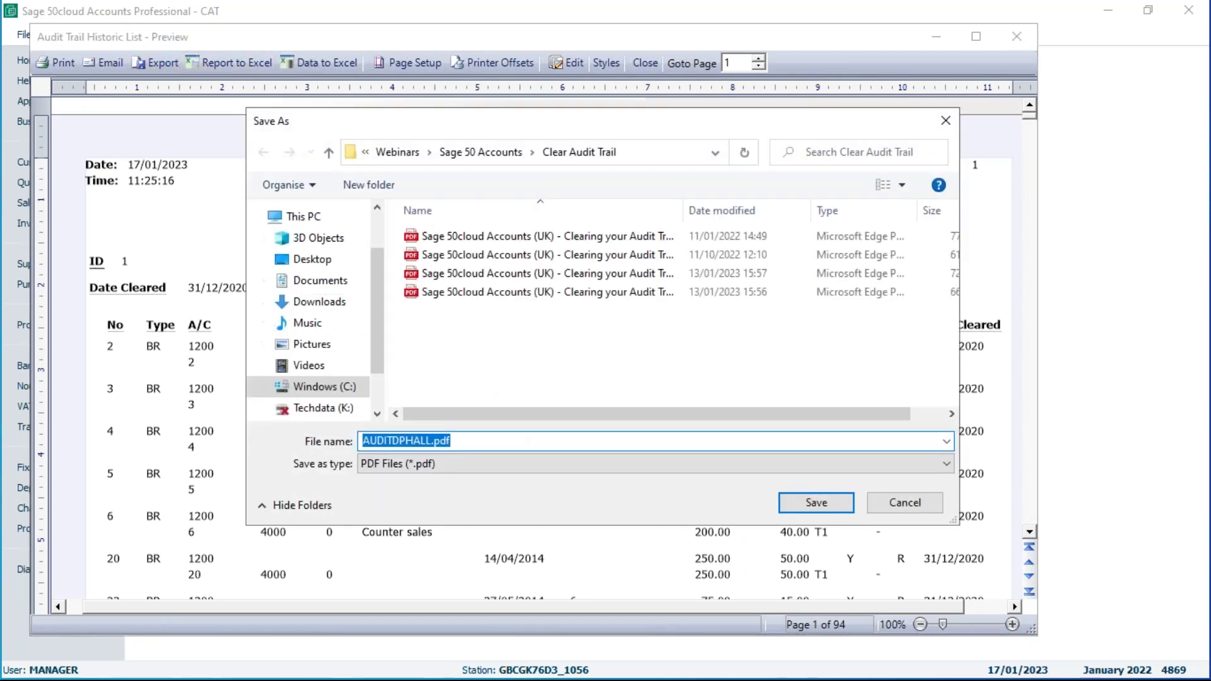
click(319, 259)
click(496, 441)
double_click(495, 441)
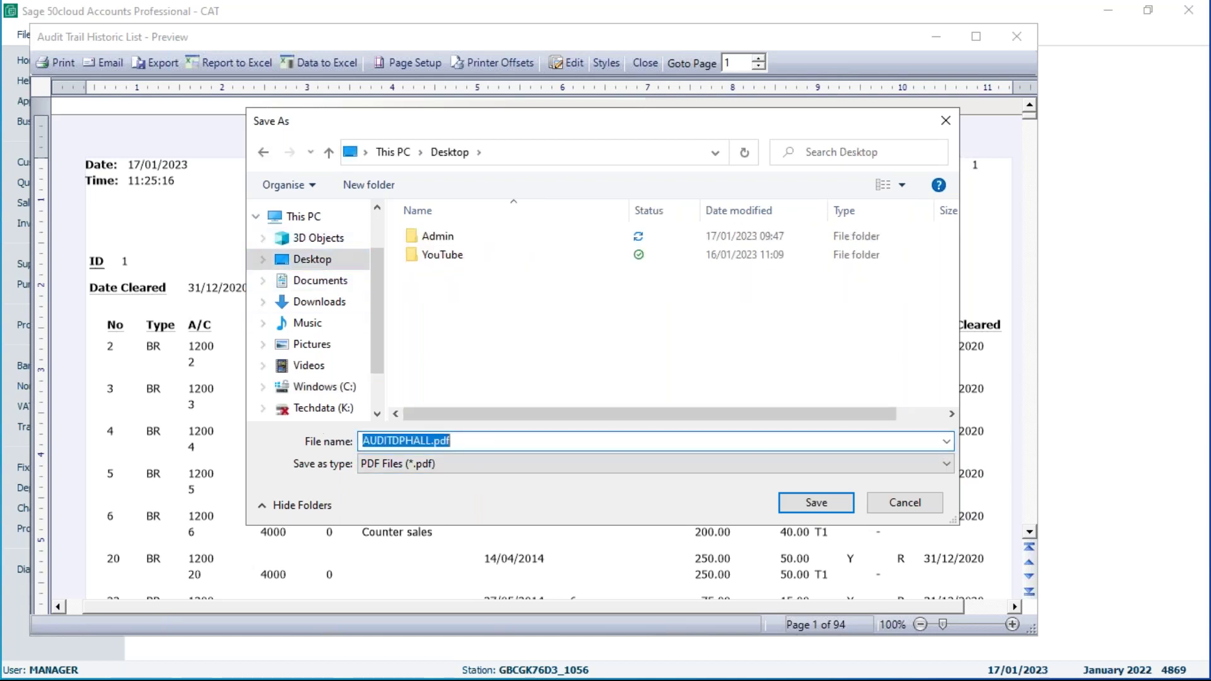
text(cleare)
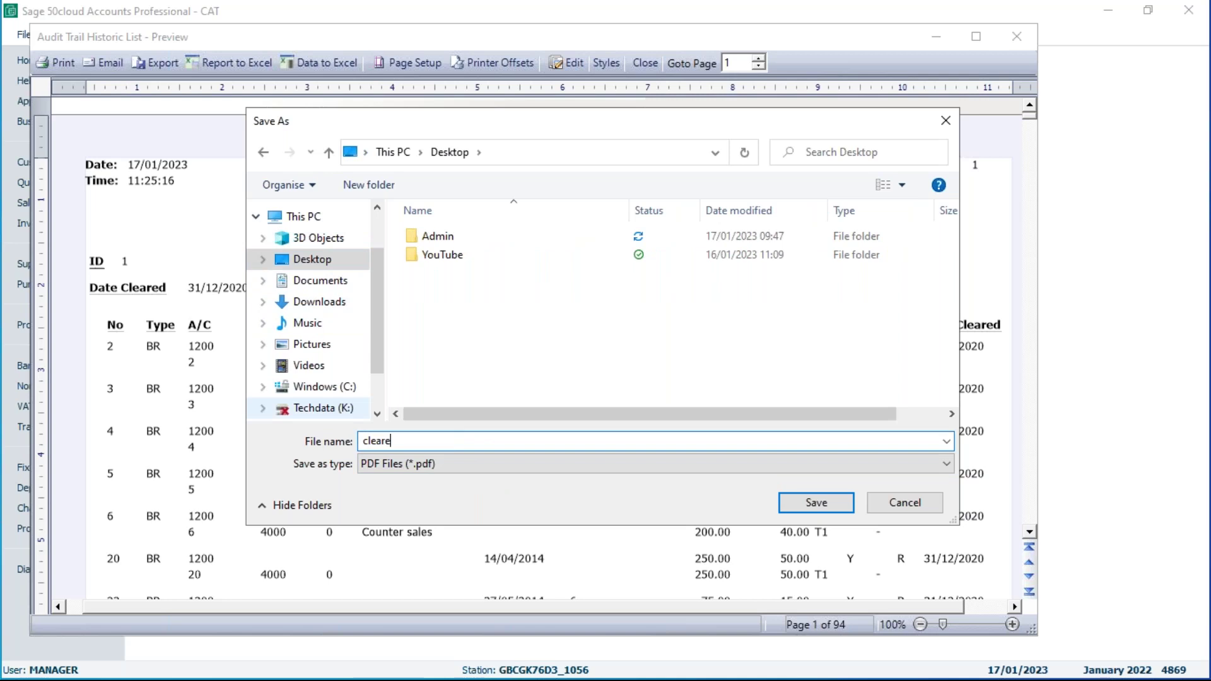
text(d-transactions)
click(816, 504)
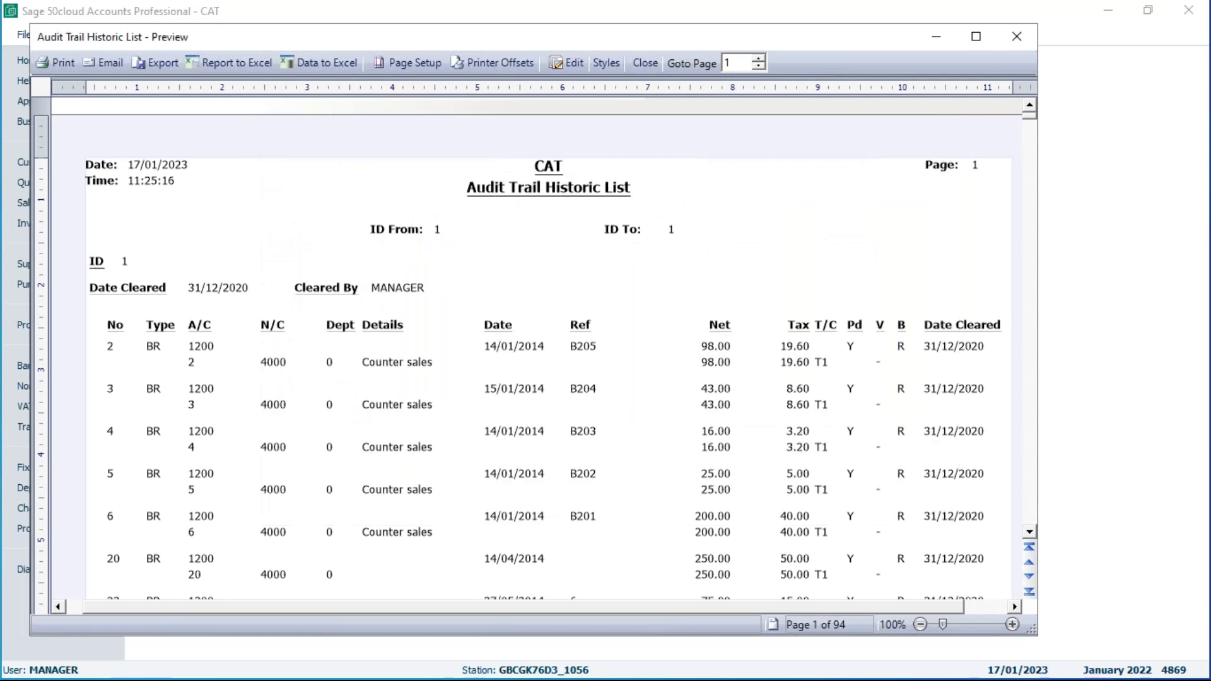
- Close the Audit Trail Historic List preview, answering the export prompt, and close the Clear audit trail window
click(644, 63)
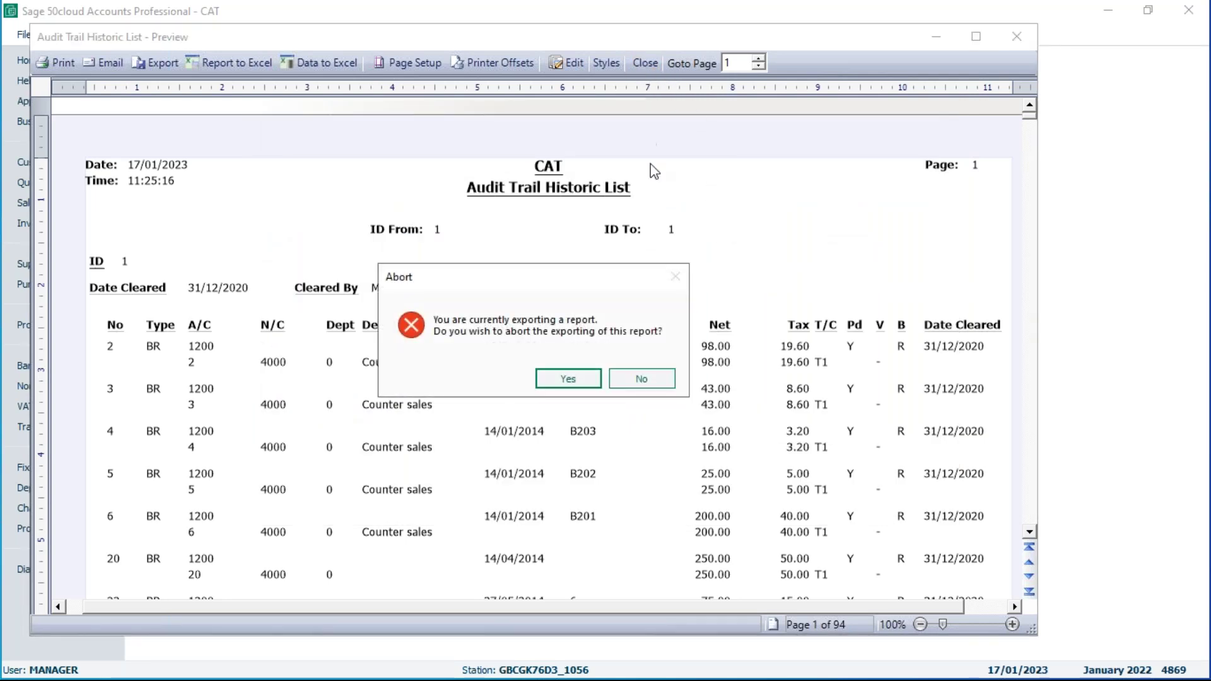
click(568, 379)
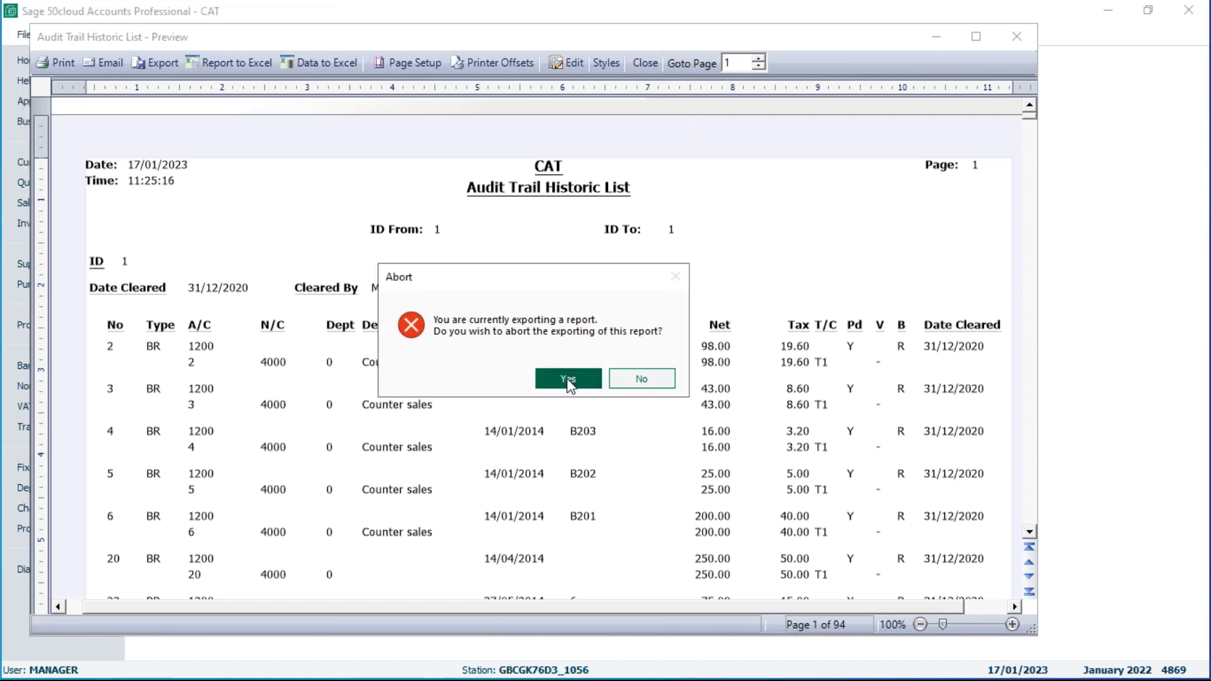
click(632, 383)
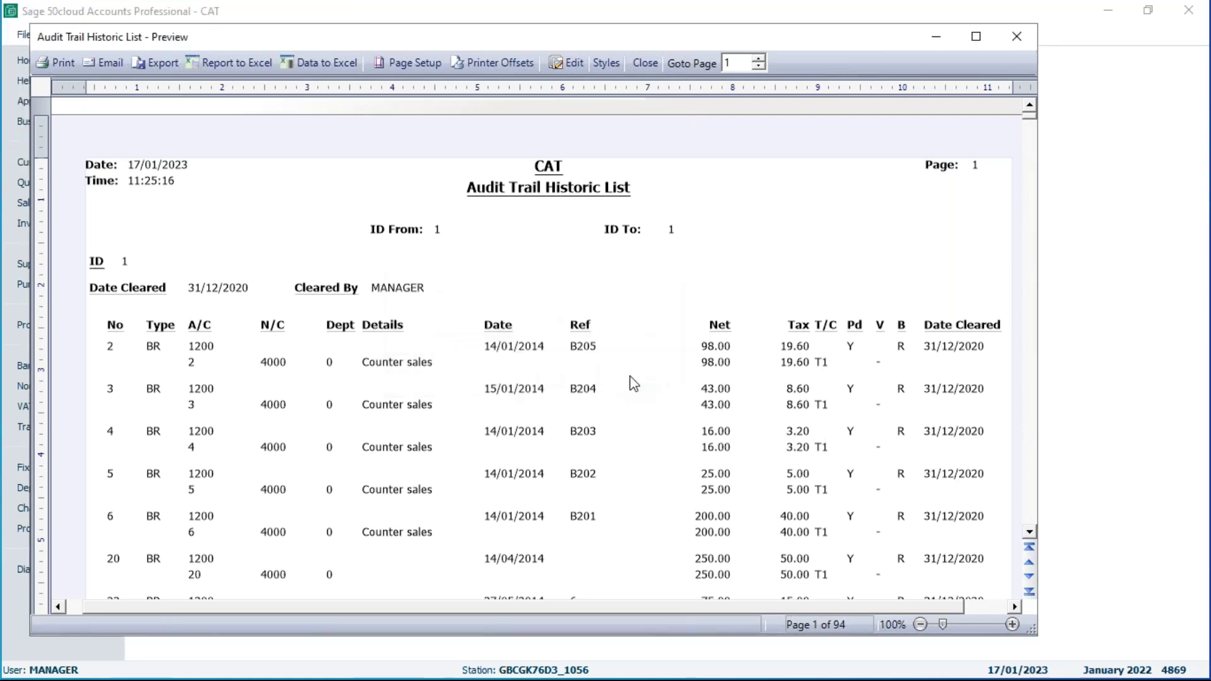
click(645, 63)
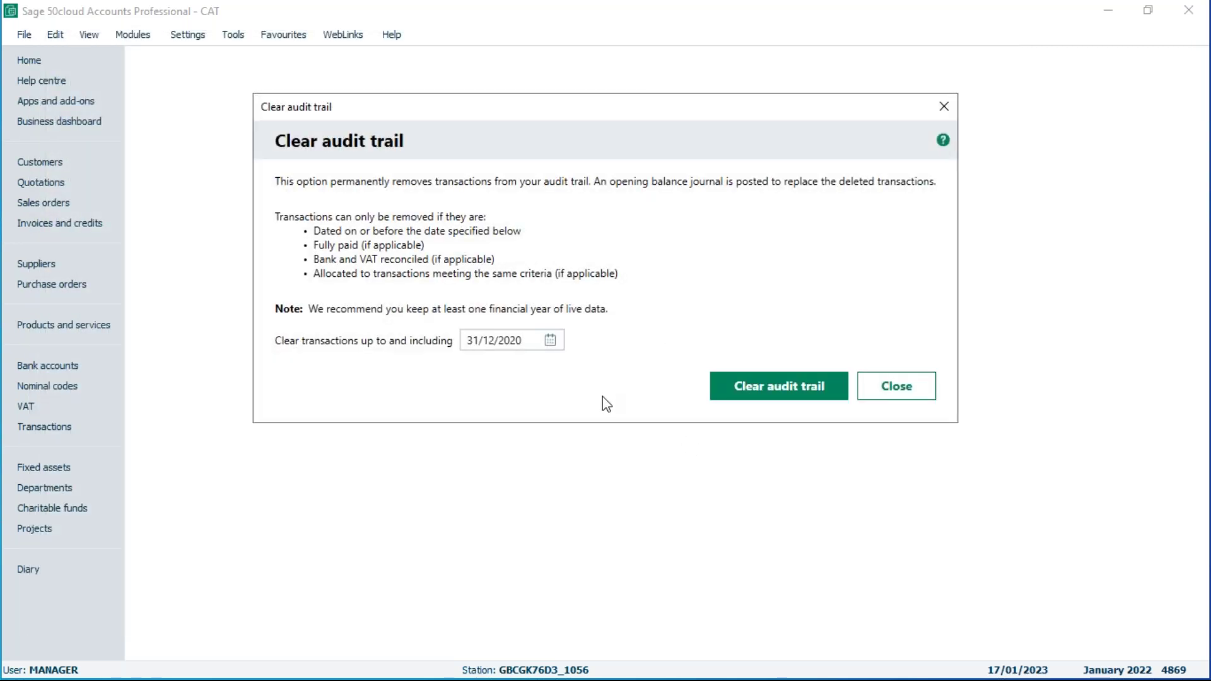
click(903, 394)
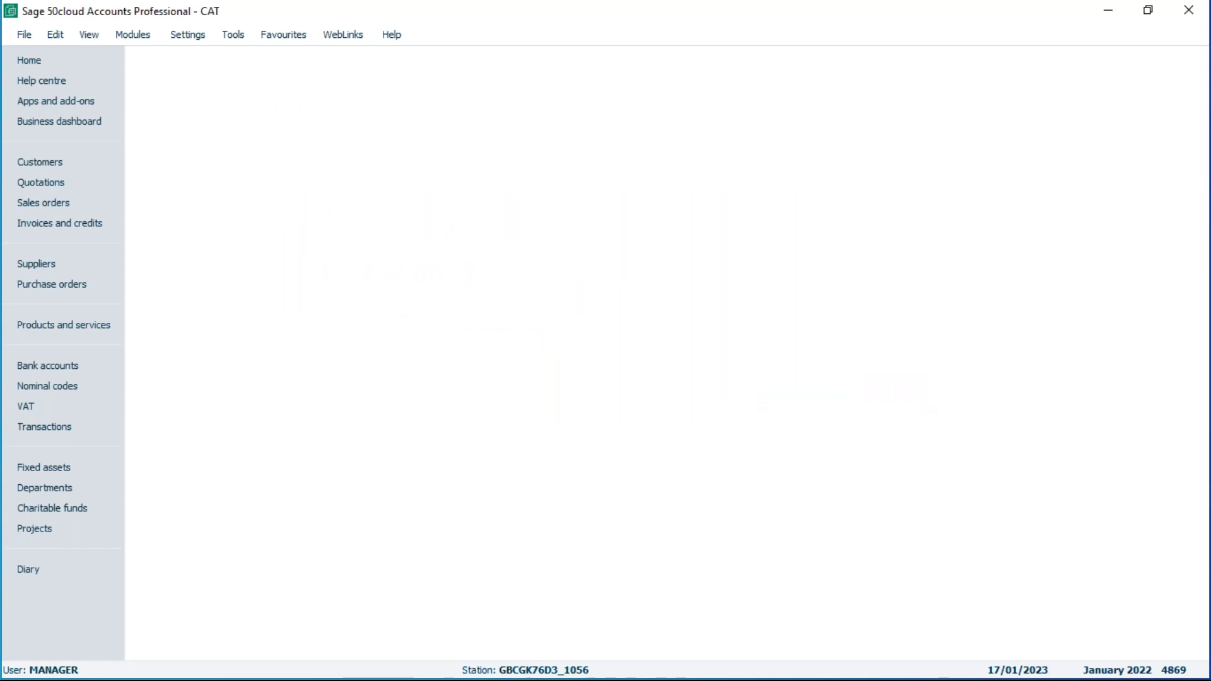
- Reopen the Clear Audit Trail routine to review its window, and close it without clearing anything
click(237, 37)
mouse_move(266, 125)
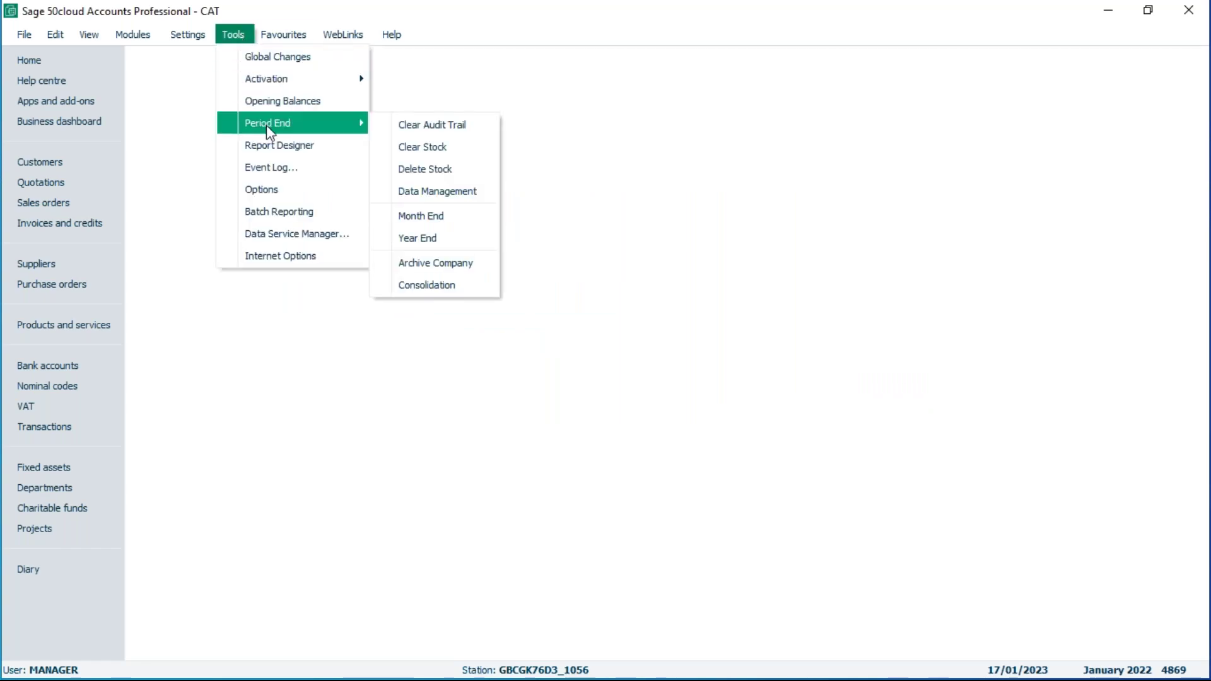
click(430, 130)
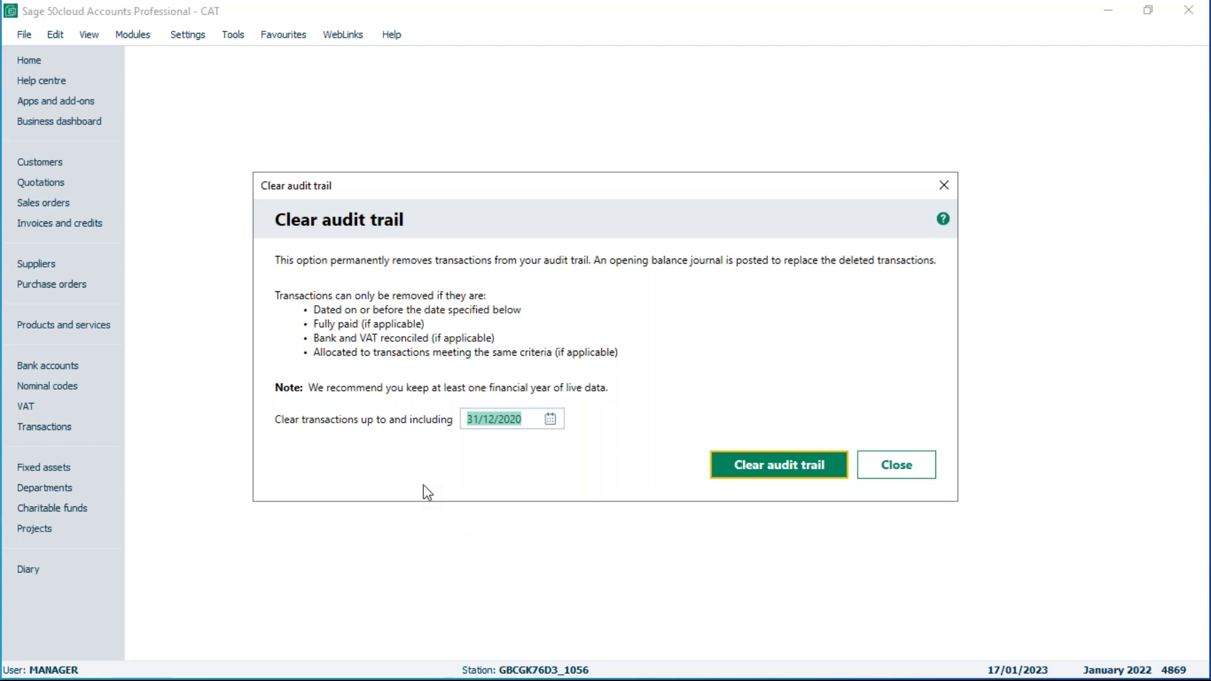
click(898, 479)
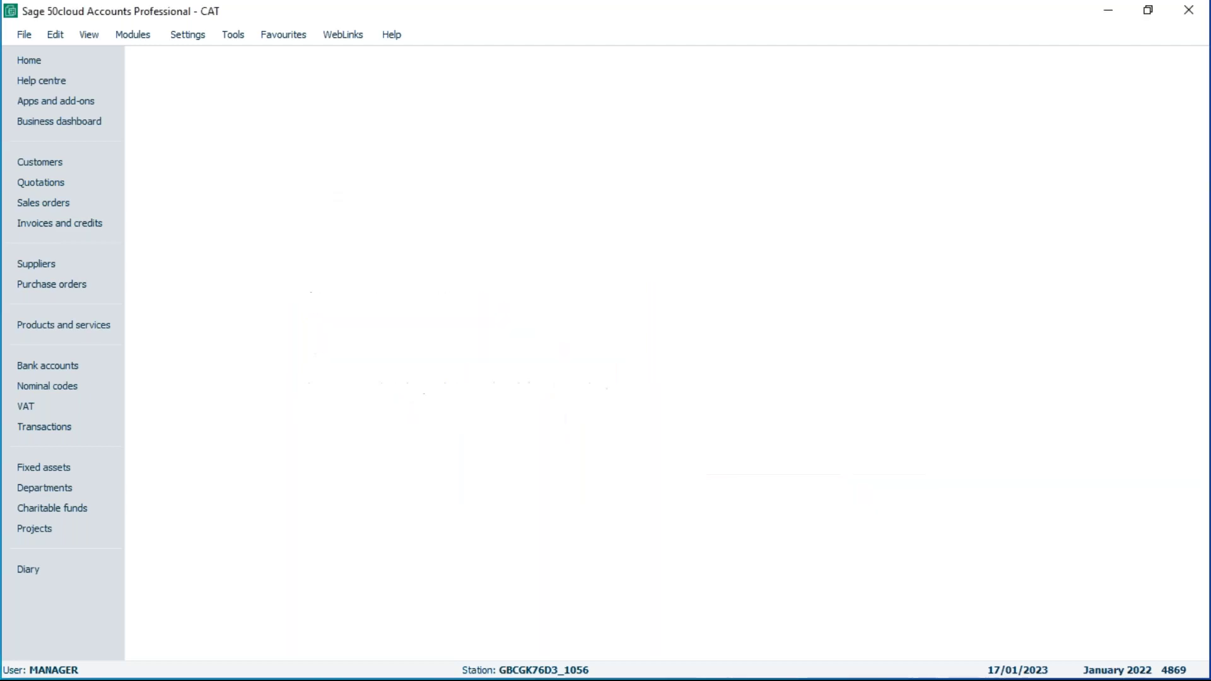